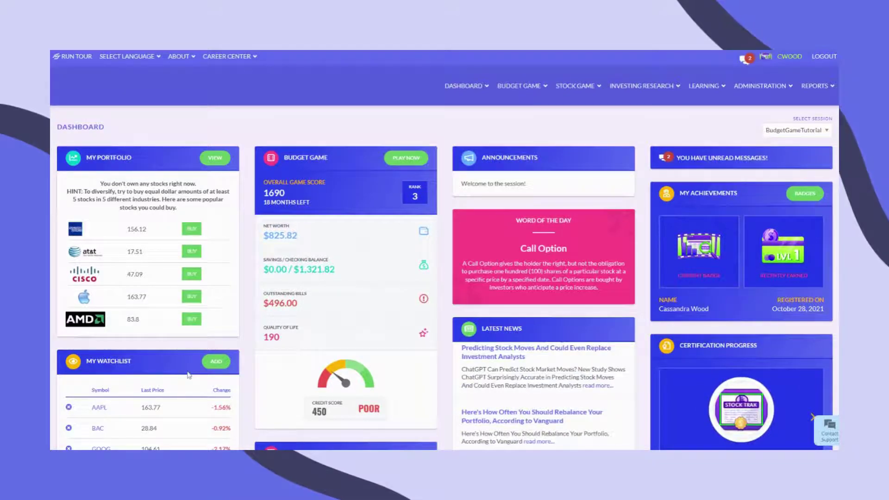
Visit Trading Ideas, then bring up the Stock/Fund Quotes page showing GE at $97.325
left_click(658, 87)
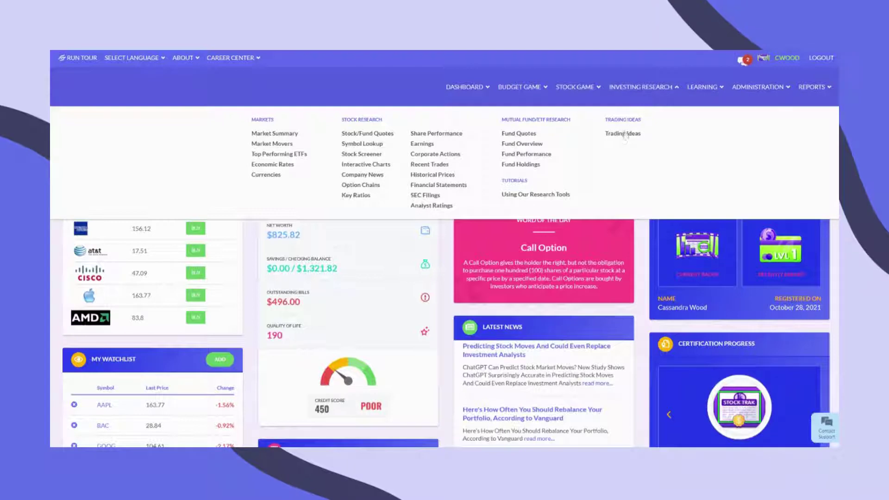
left_click(623, 135)
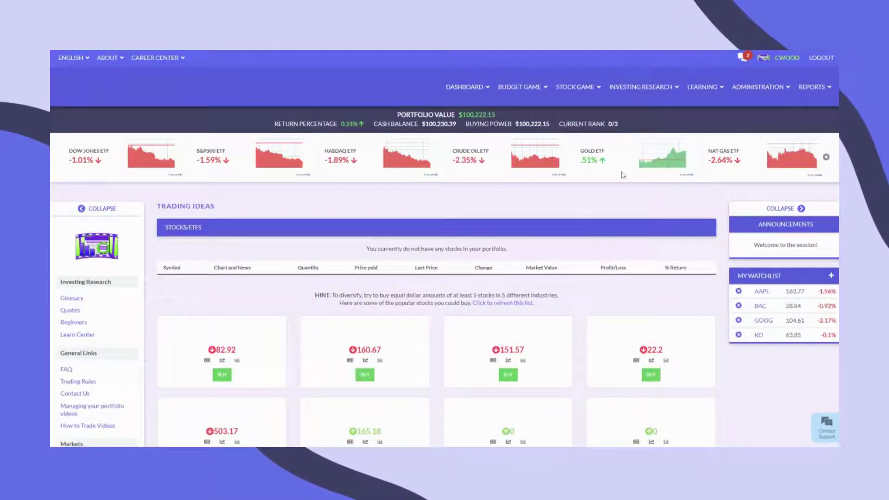
scroll(623, 175, "down", 3)
mouse_move(634, 71)
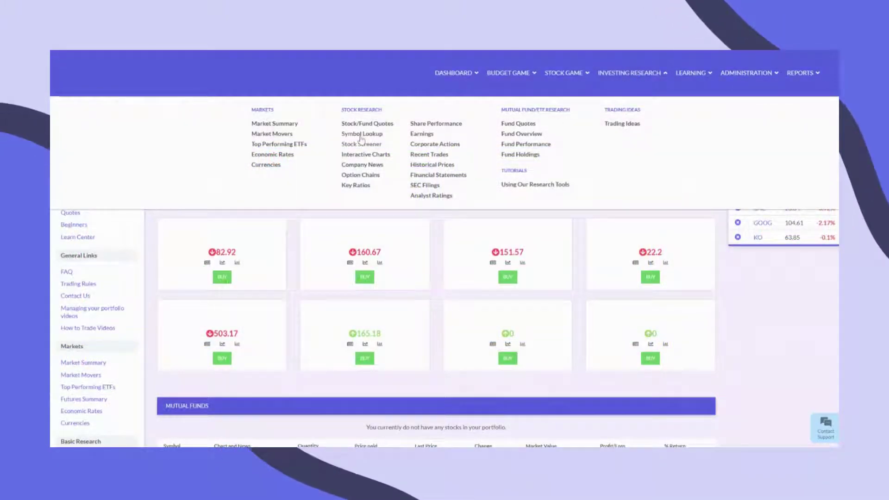
left_click(367, 124)
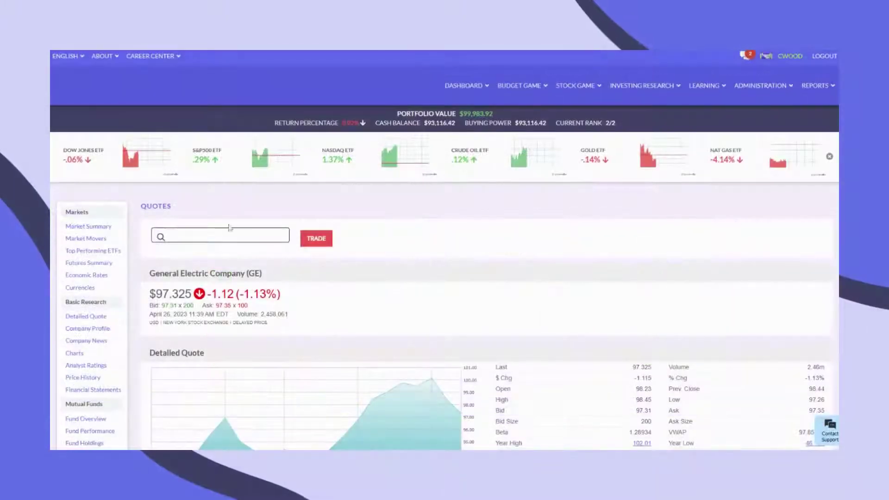
left_click(229, 230)
Look up Spotify (SPOT), view its 3-month and 1-month charts, then go to Trade Stocks
type("sp")
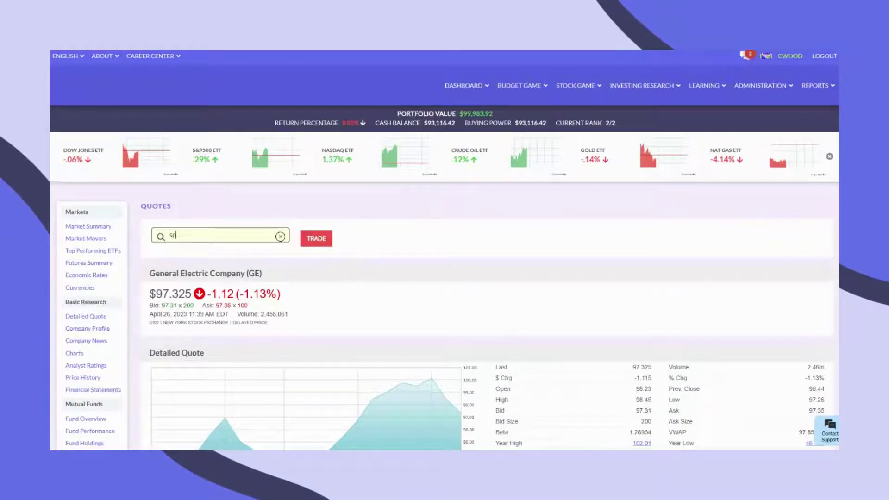
type("otify")
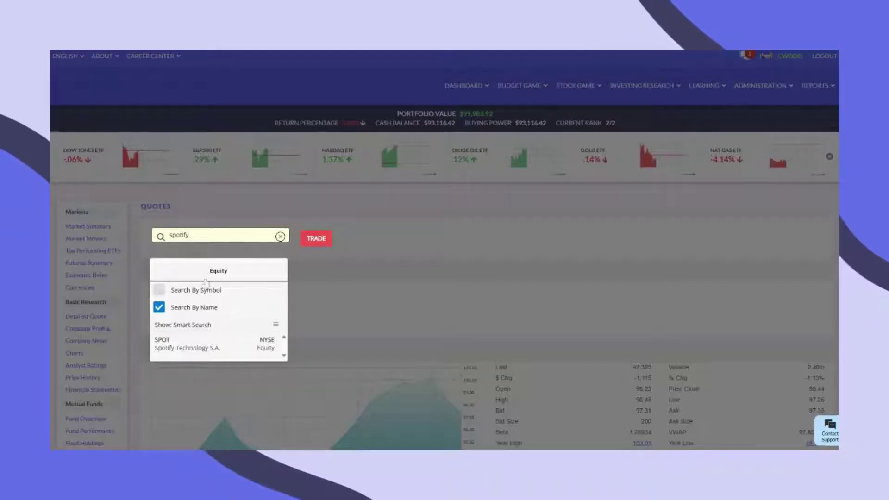
left_click(184, 348)
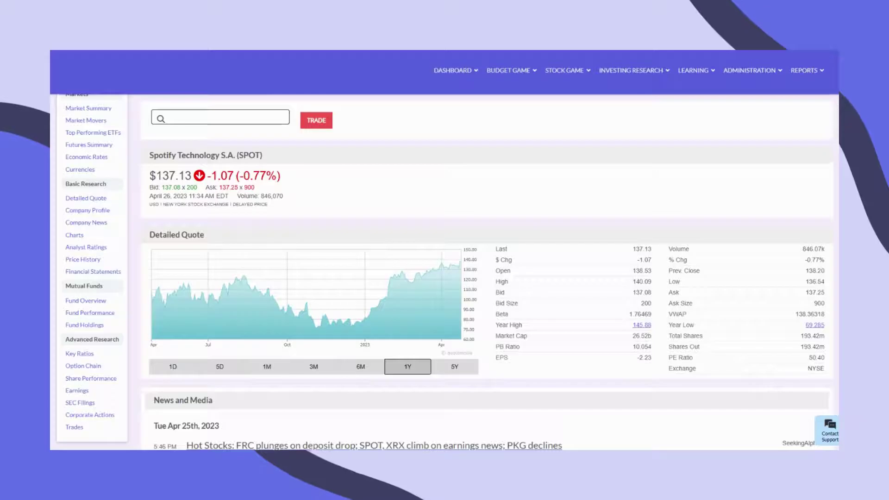
left_click(317, 369)
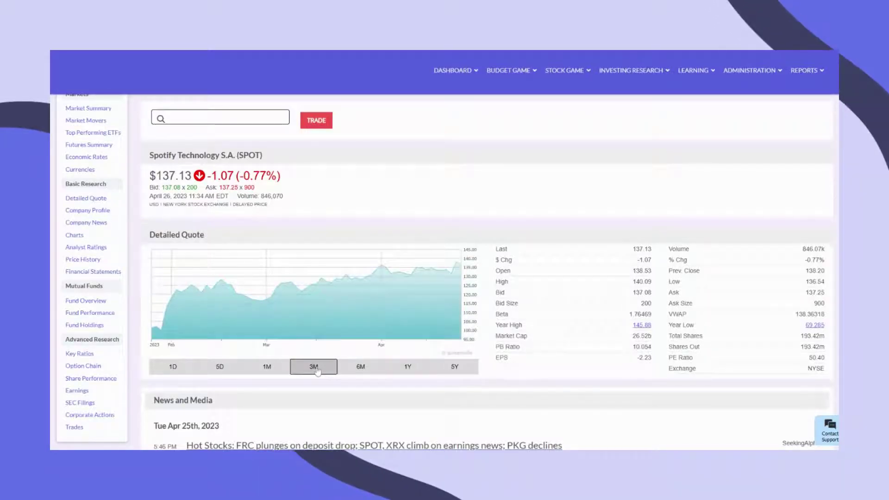
left_click(270, 370)
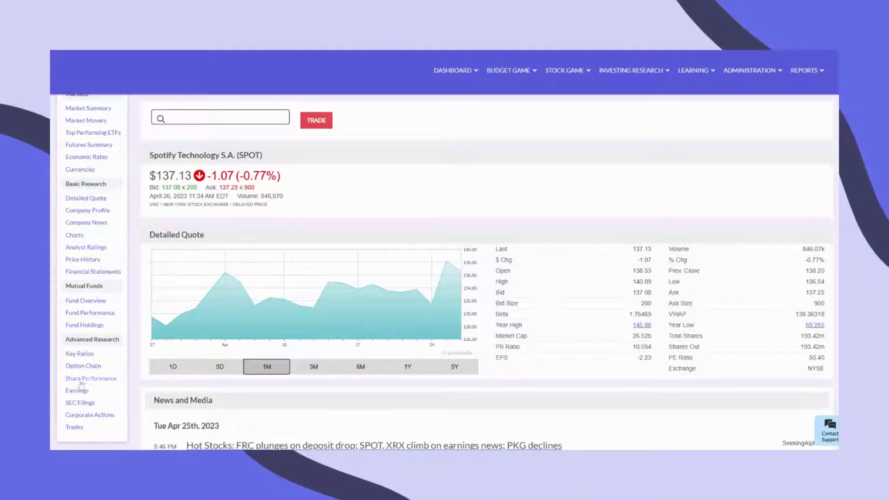
scroll(579, 264, "up", 3)
left_click(573, 94)
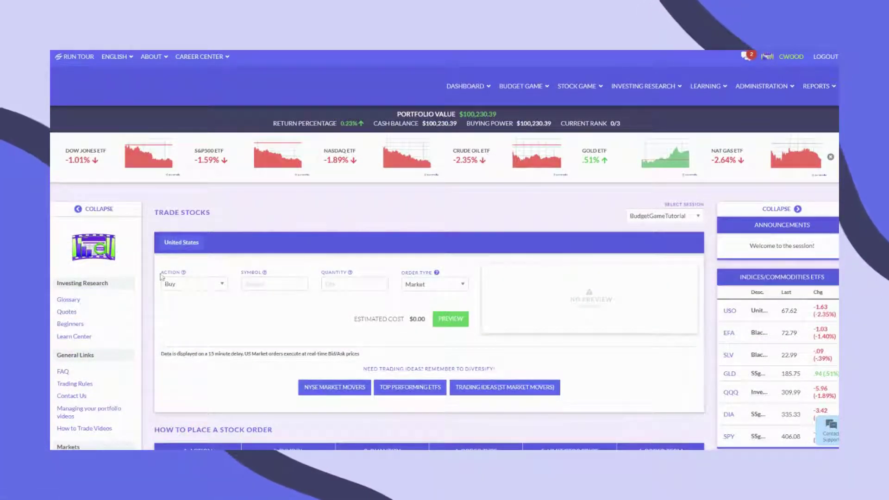
Keep the Buy action and select SPOT as the order symbol
left_click(215, 285)
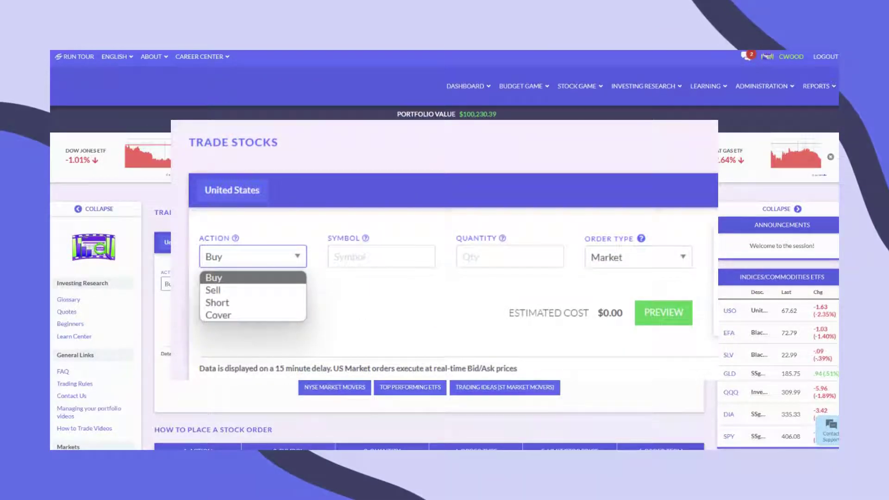
left_click(274, 284)
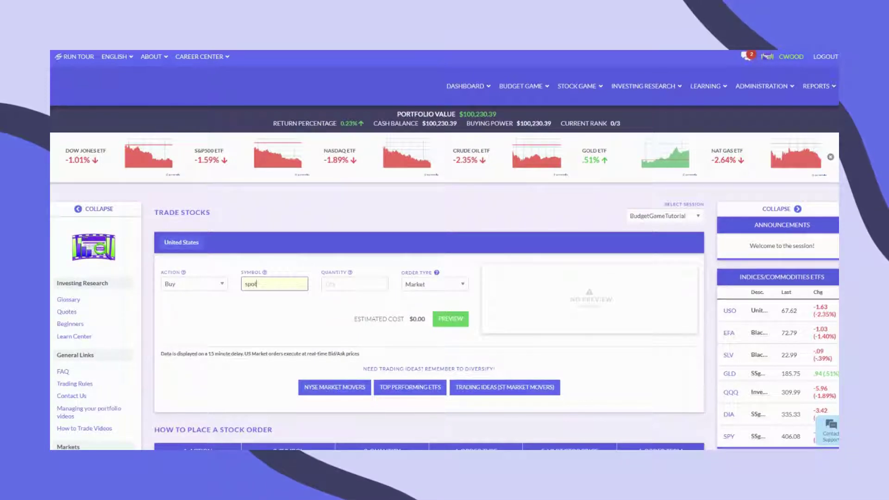
left_click(268, 312)
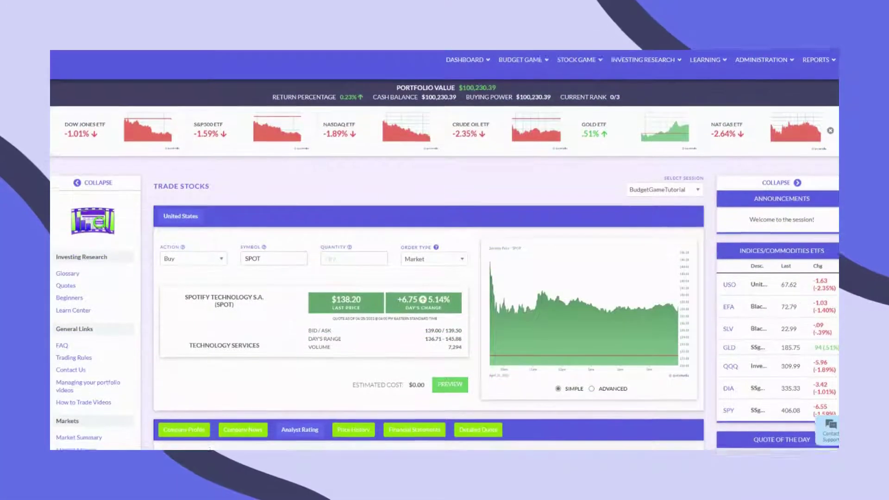
Switch the SPOT chart to advanced candlesticks, zoom in twice, and enter quantity 25
scroll(715, 243, "down", 3)
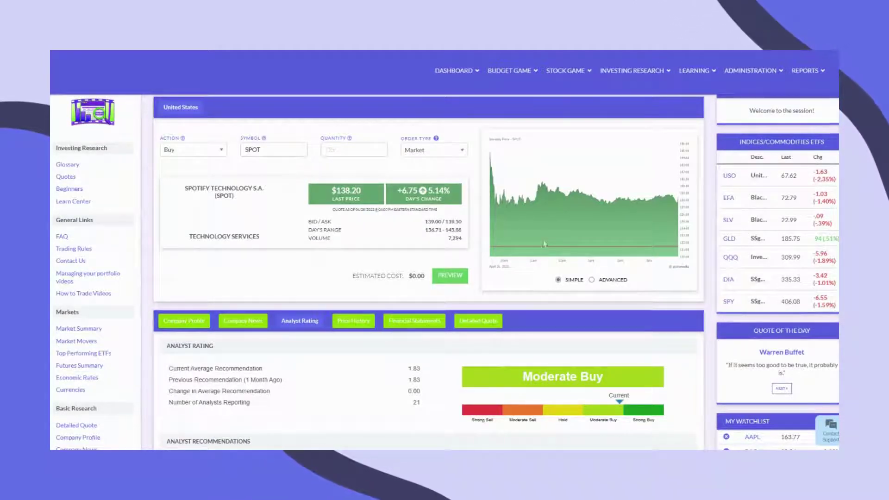
left_click(592, 280)
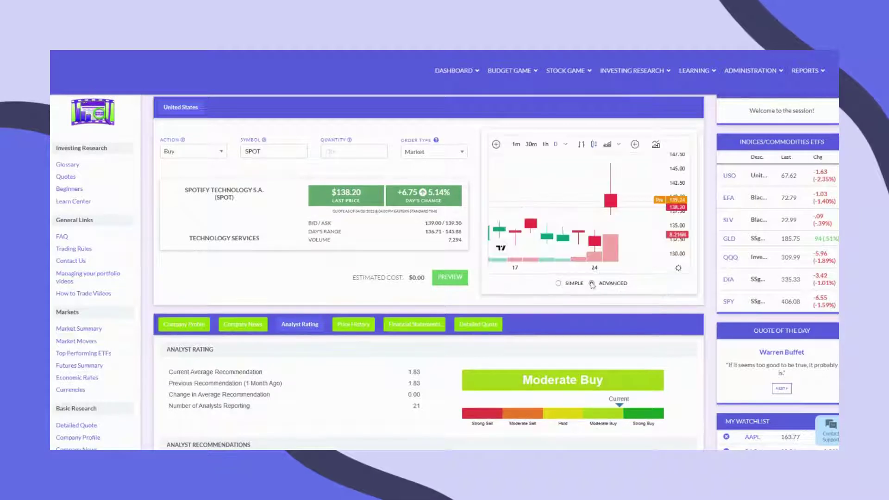
left_click(567, 242)
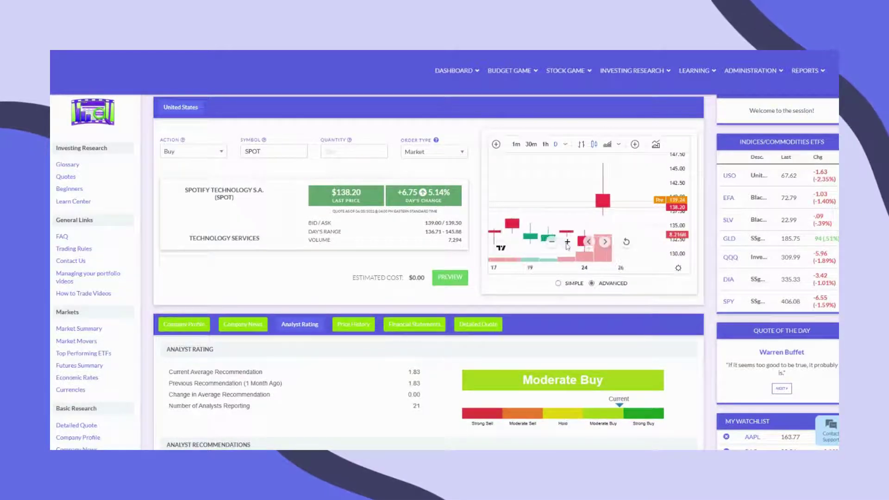
left_click(567, 241)
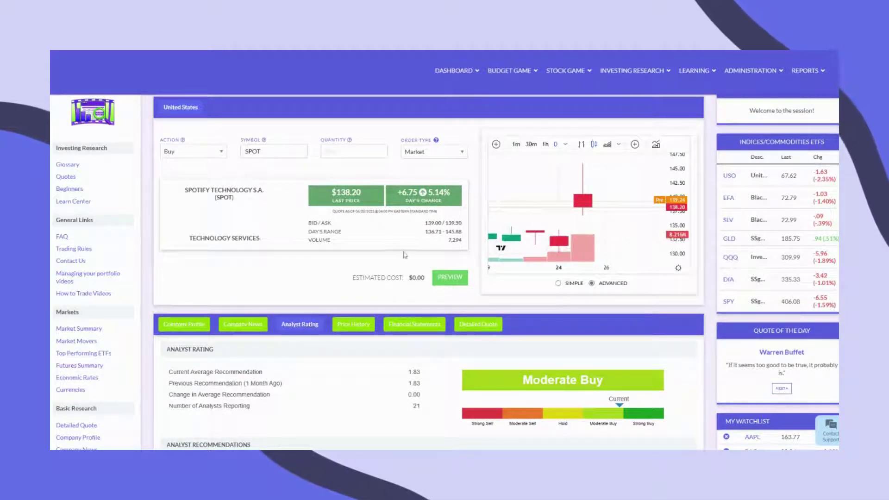
left_click(353, 151)
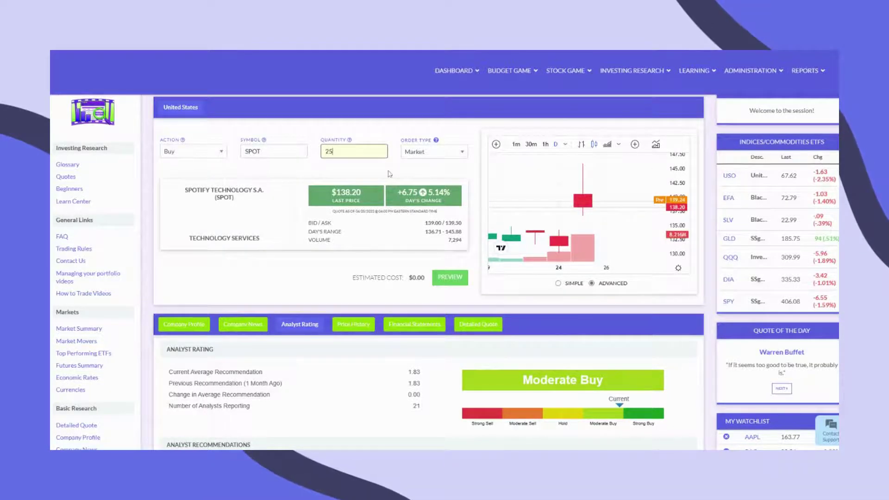
Check the order type options and preview the Market Buy of 25 SPOT, estimated at $3,480.00
scroll(390, 174, "up", 3)
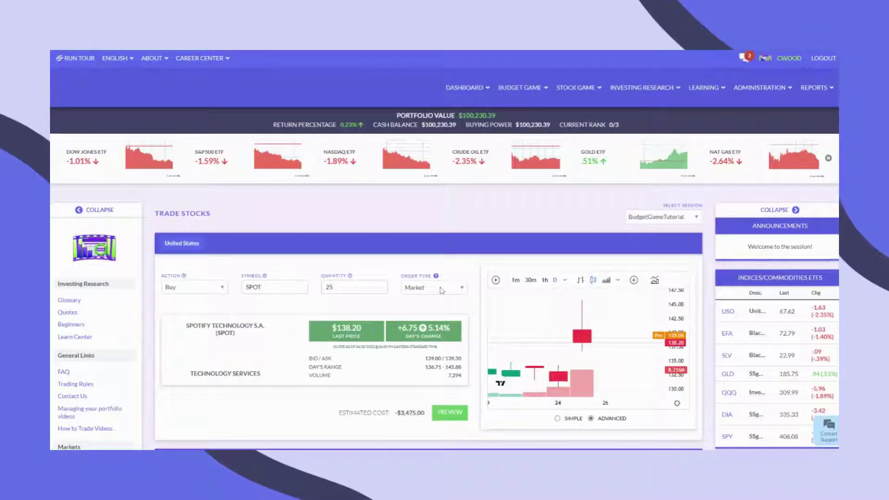
left_click(442, 288)
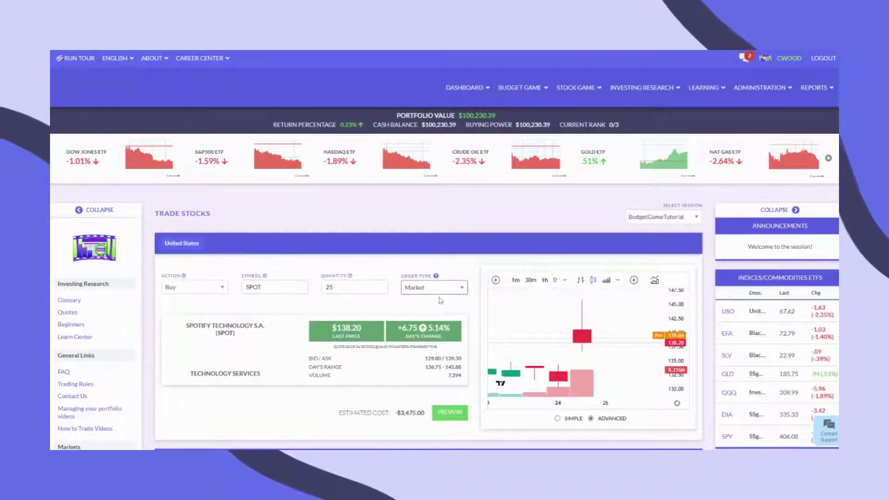
left_click(440, 288)
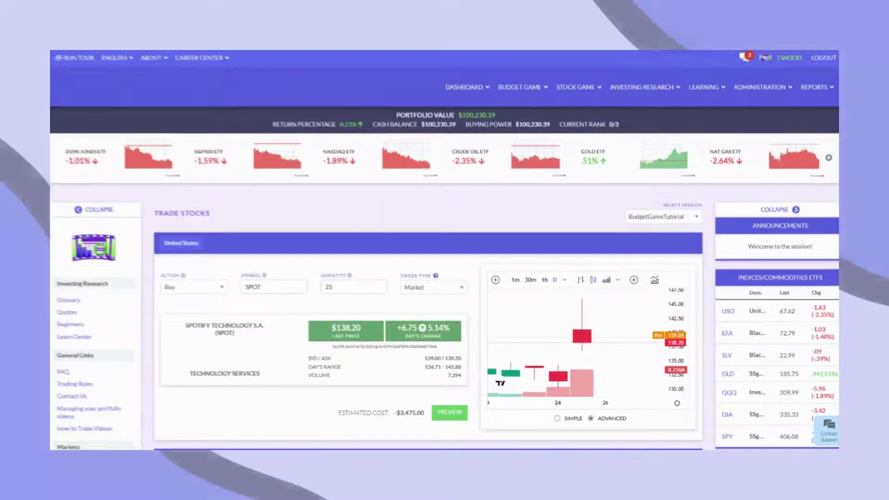
left_click(576, 87)
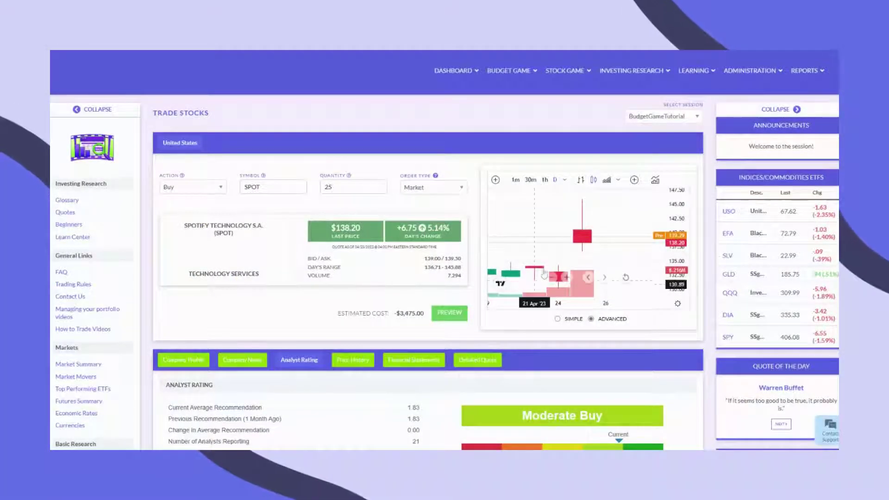
left_click(449, 314)
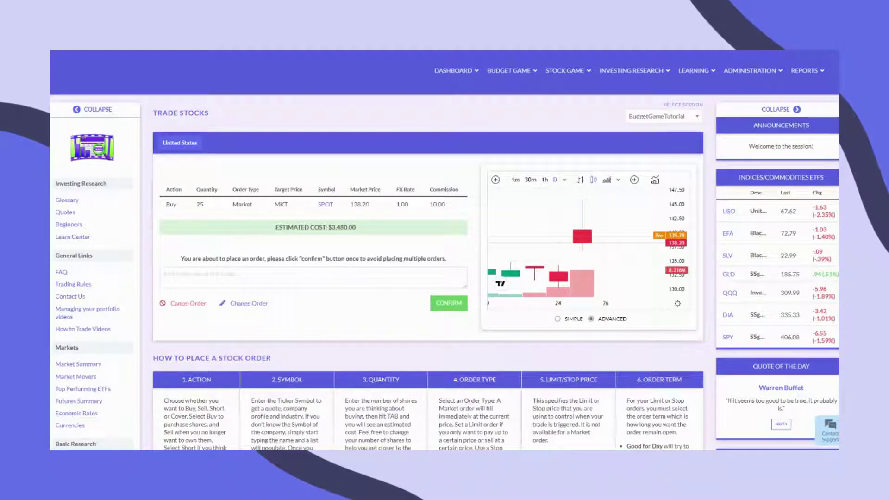
Add the note 'Market order 25 shares of SPOT at $138.2' and confirm the buy order
left_click(313, 278)
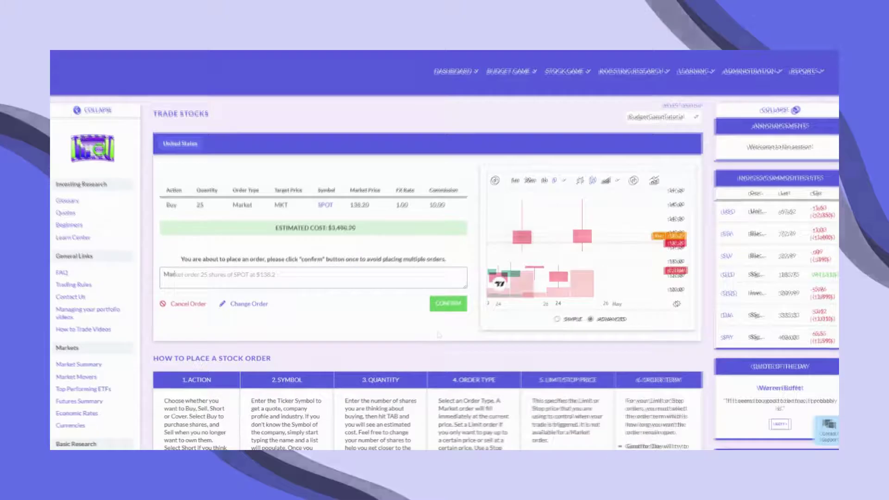
left_click(463, 305)
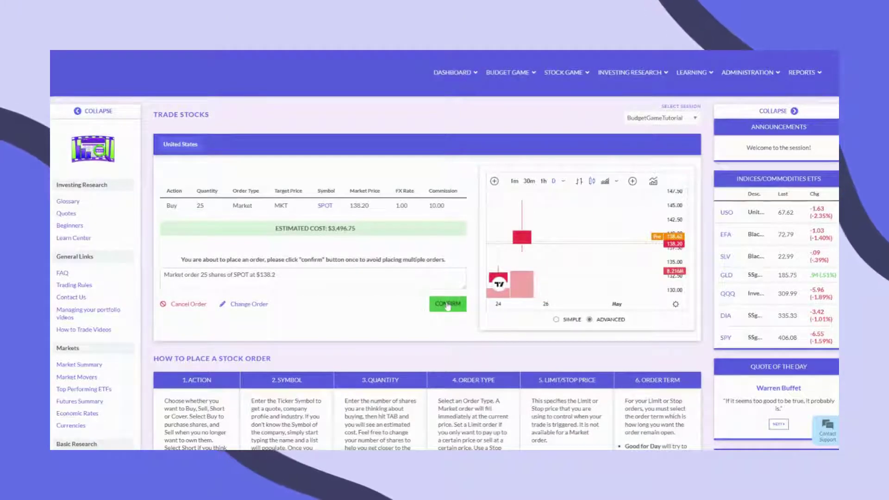
left_click(447, 304)
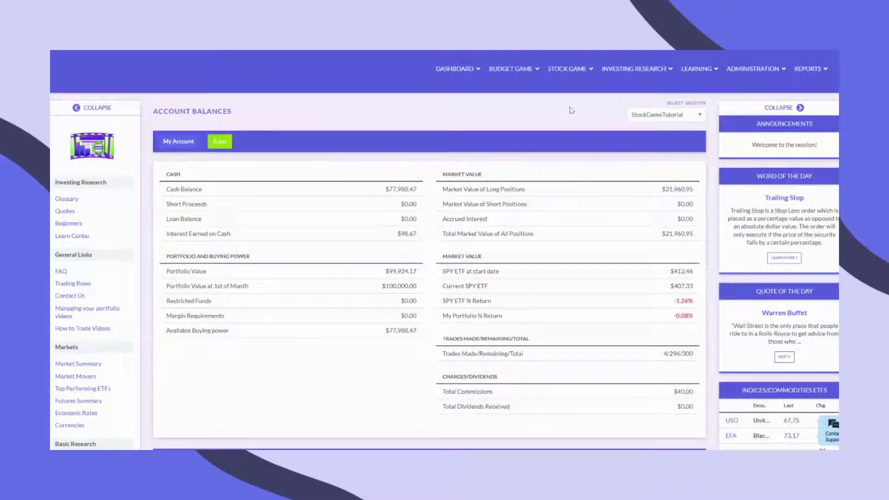
On Account Balances ($77,988.47 cash), open, close and reopen the Stock Game portfolio menu
left_click(571, 70)
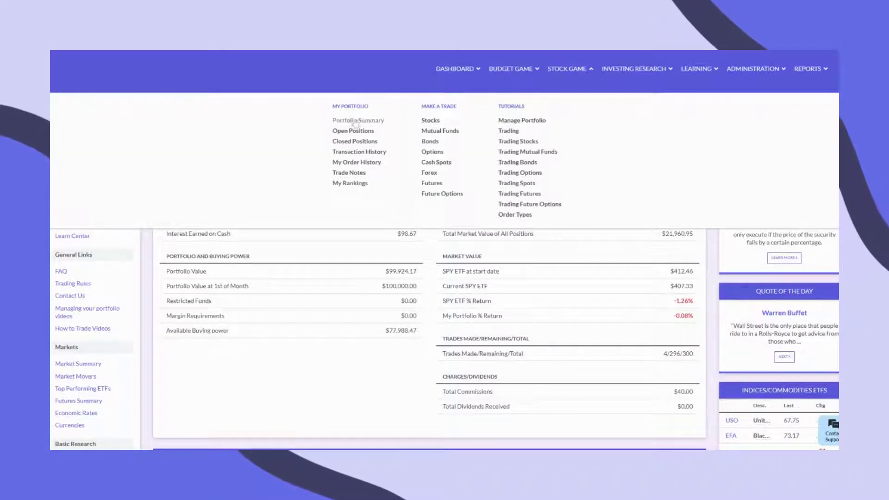
left_click(308, 404)
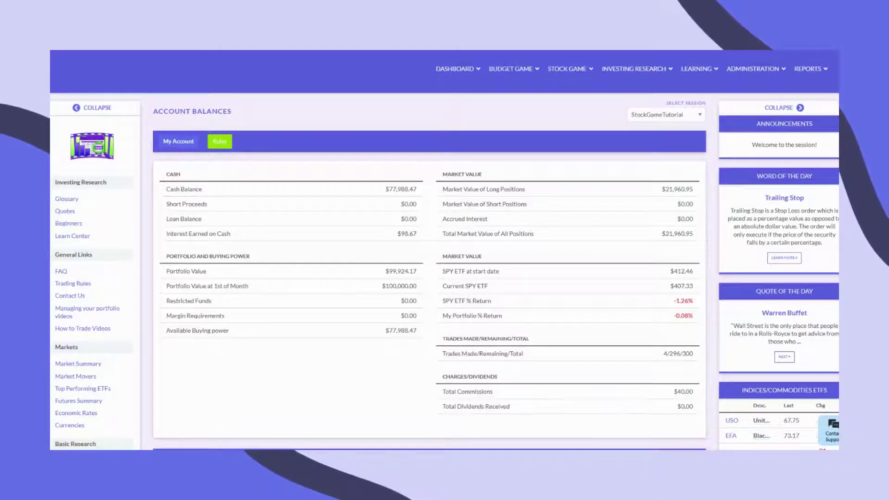
left_click(568, 69)
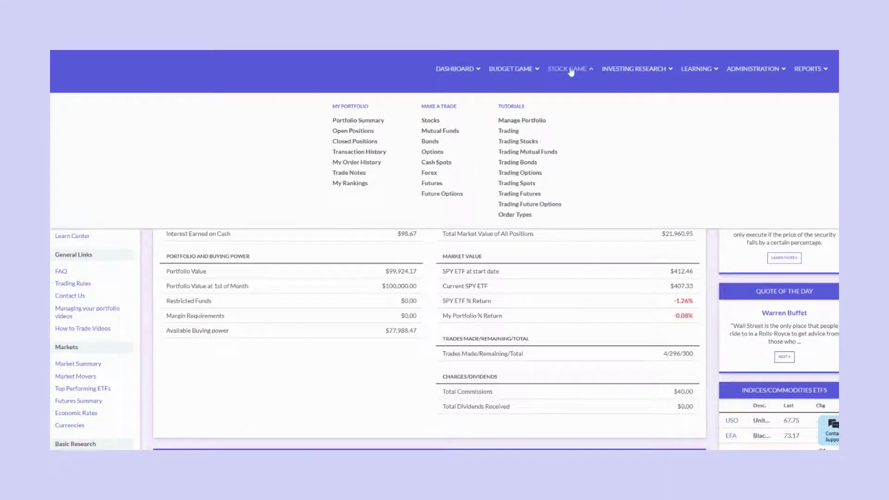
left_click(363, 153)
left_click(344, 174)
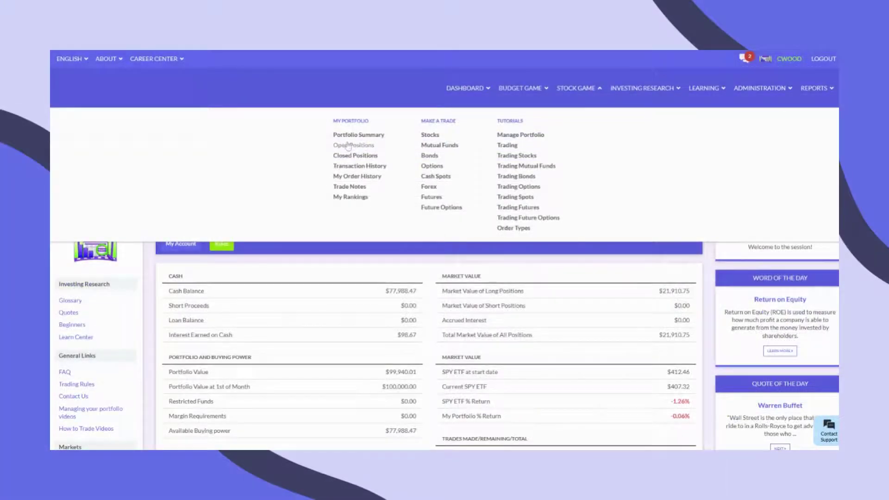
Show Open Positions, trying the 30 Day and Year chart views before returning to Standard View
left_click(348, 146)
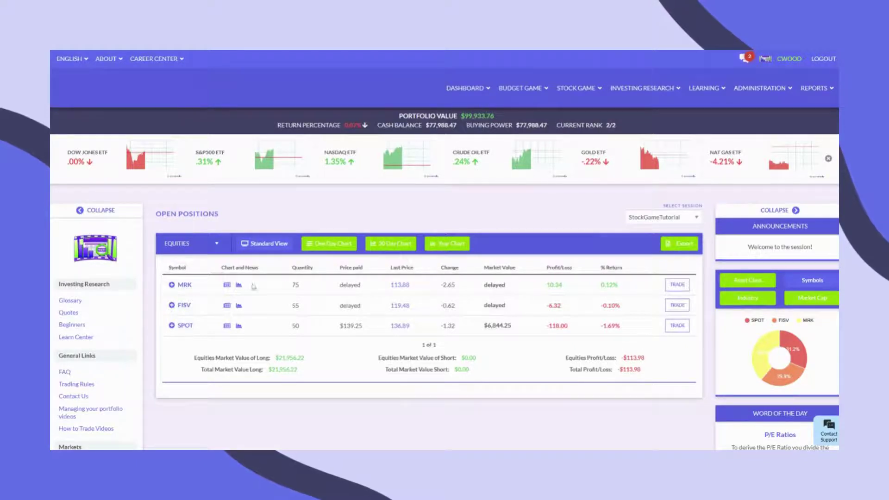
left_click(386, 244)
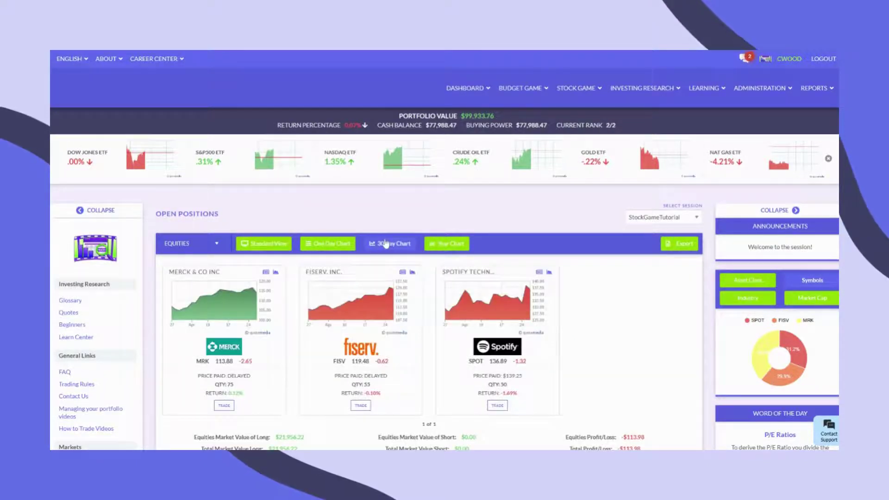
left_click(452, 246)
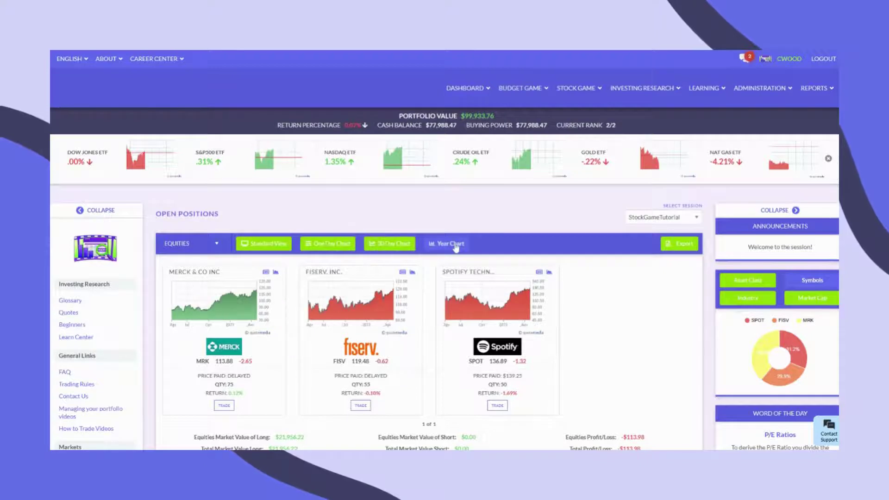
left_click(267, 244)
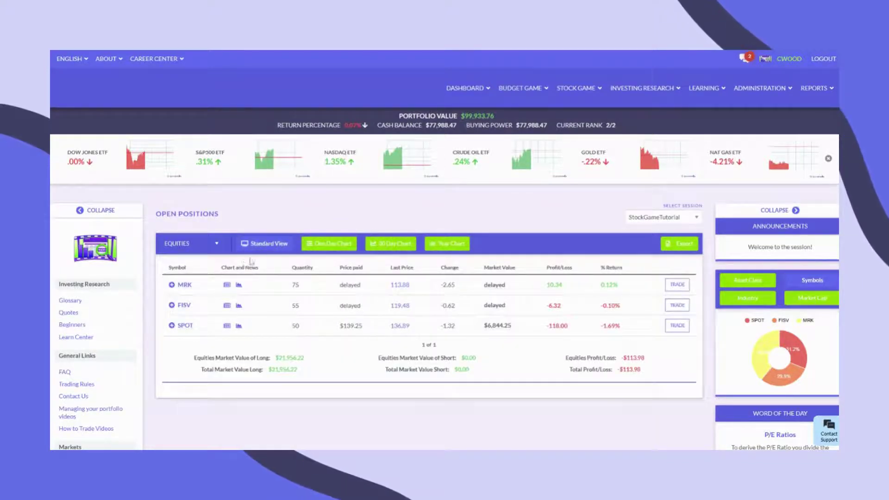
Expand MRK, FISV and SPOT to show their company details
left_click(171, 286)
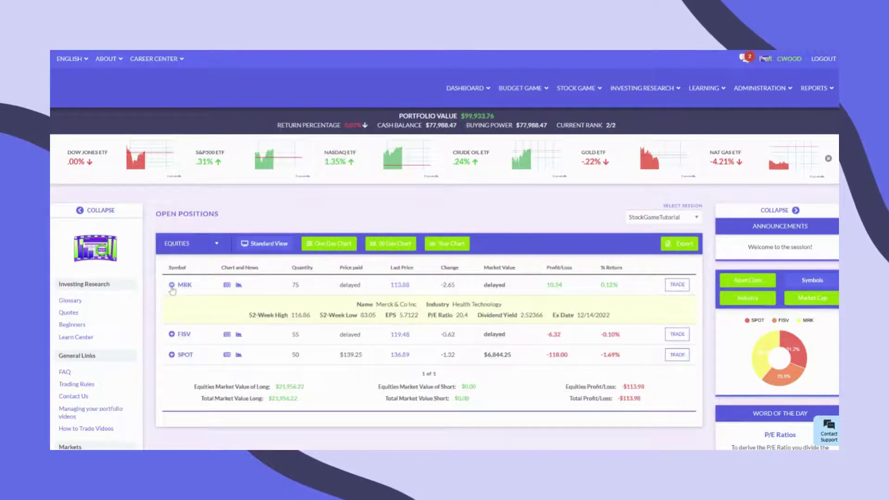
left_click(171, 334)
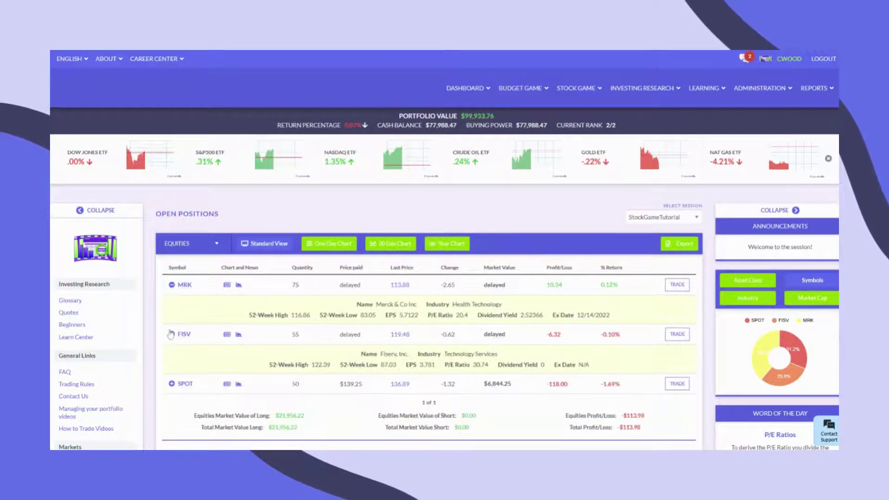
left_click(171, 384)
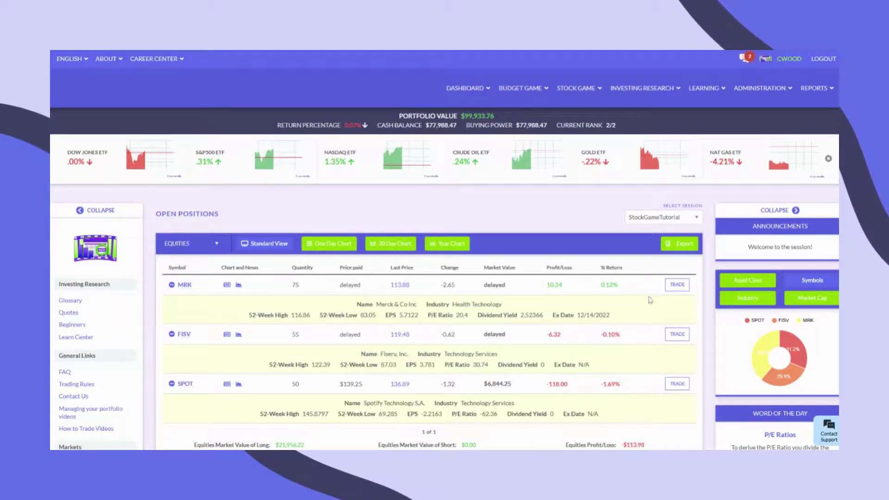
Start a prefilled Market Sell of 75 MRK shares from the MRK position row
left_click(677, 285)
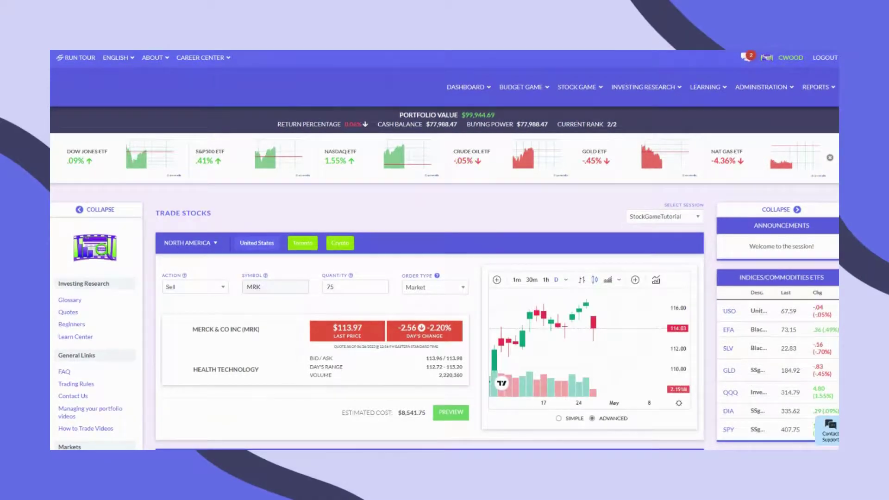
mouse_move(598, 89)
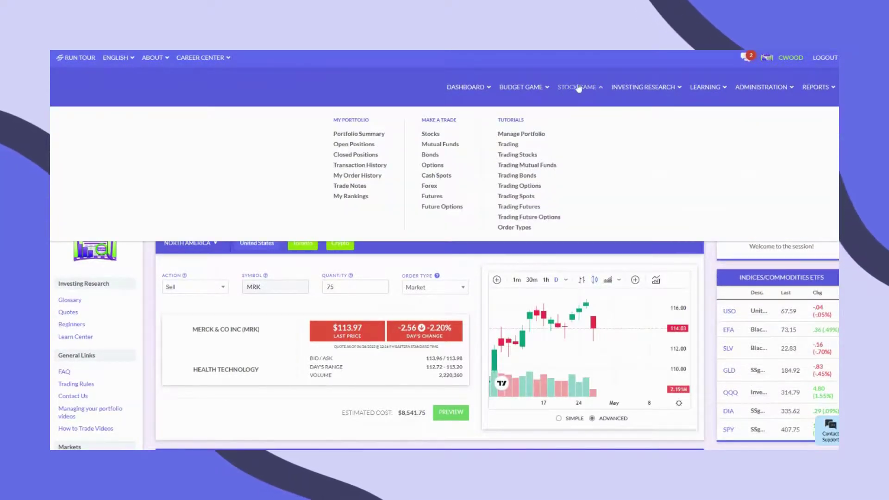